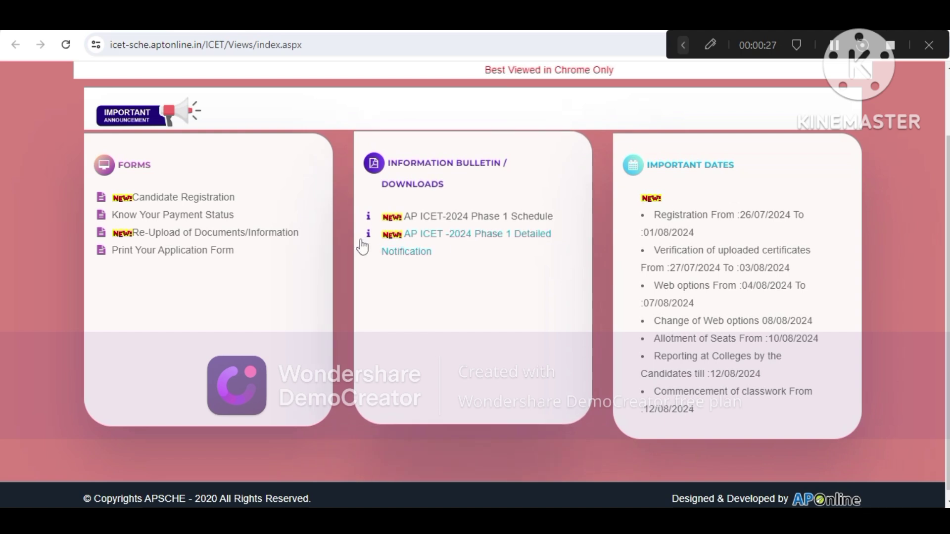
Submit the hall ticket number and date of birth, then review the pre-filled Candidate Details form
left_click(183, 196)
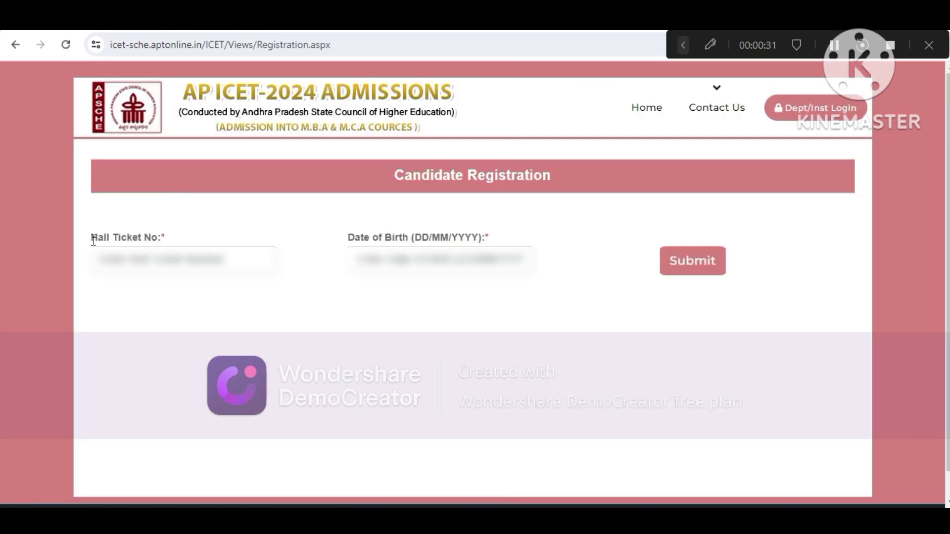
left_click_drag(92, 237, 172, 234)
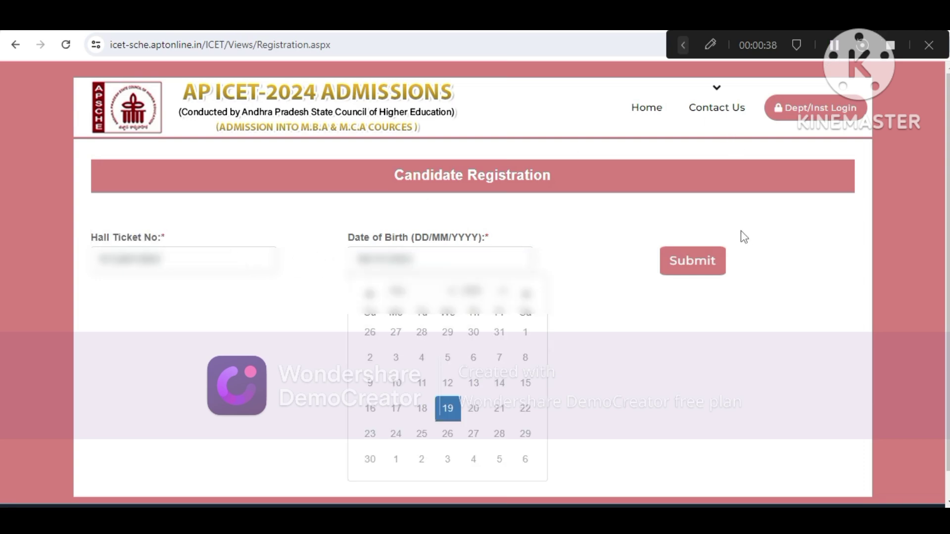
left_click(695, 260)
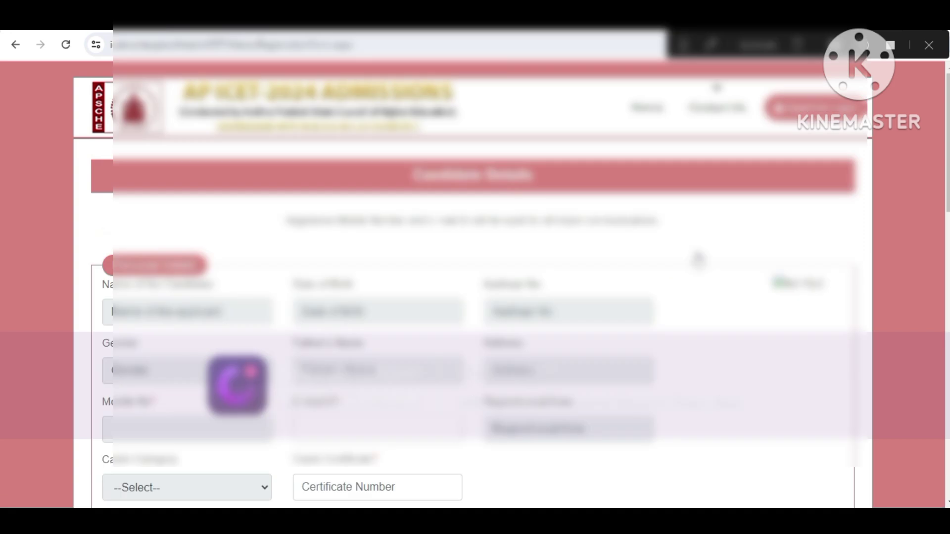
scroll(946, 202, "down", 5)
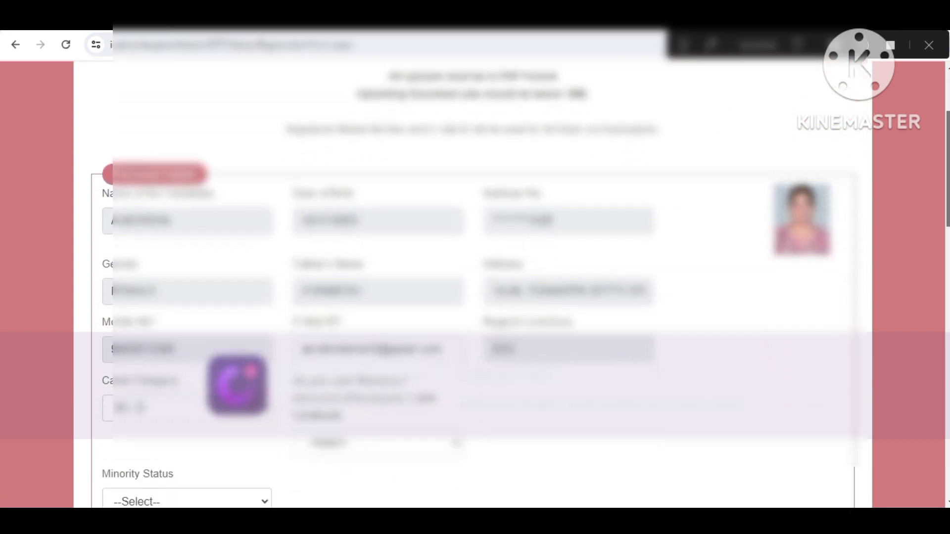
scroll(946, 202, "up", 3)
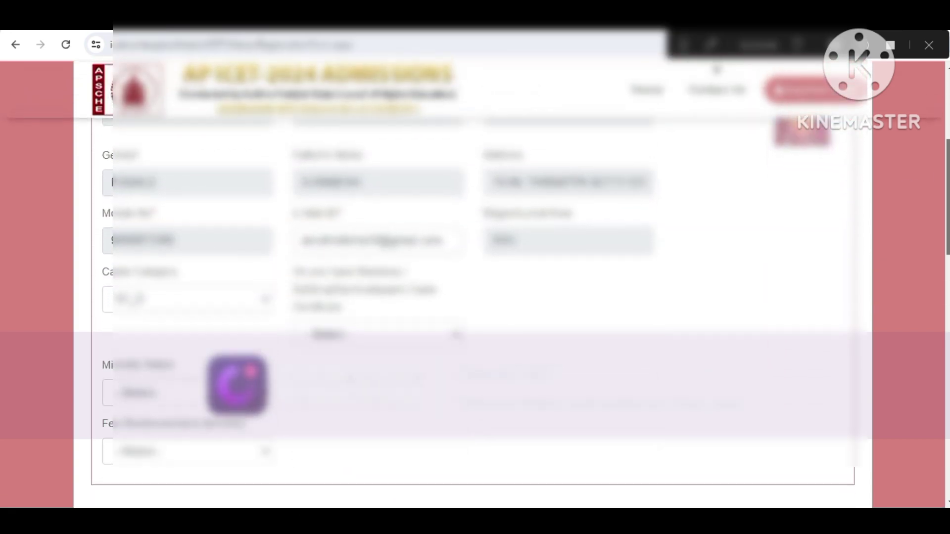
scroll(462, 310, "down", 3)
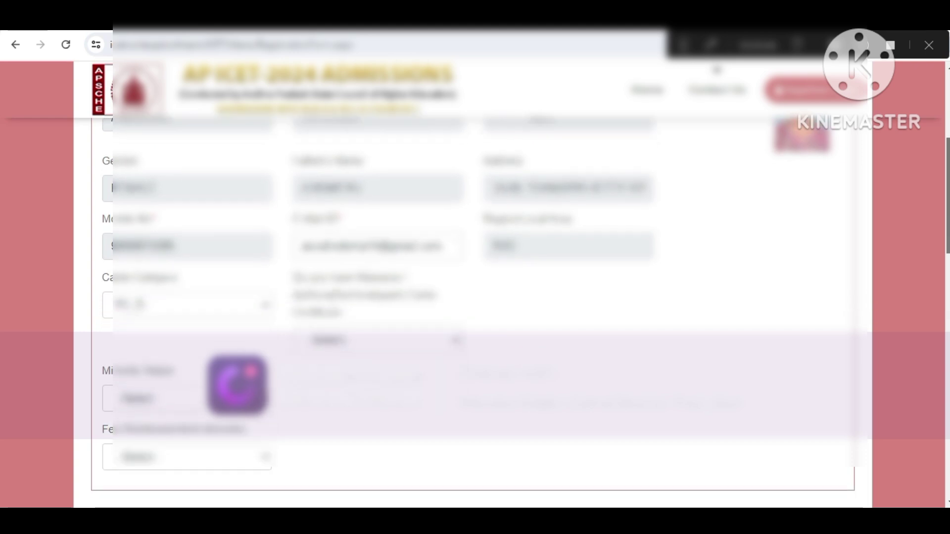
scroll(402, 273, "down", 1)
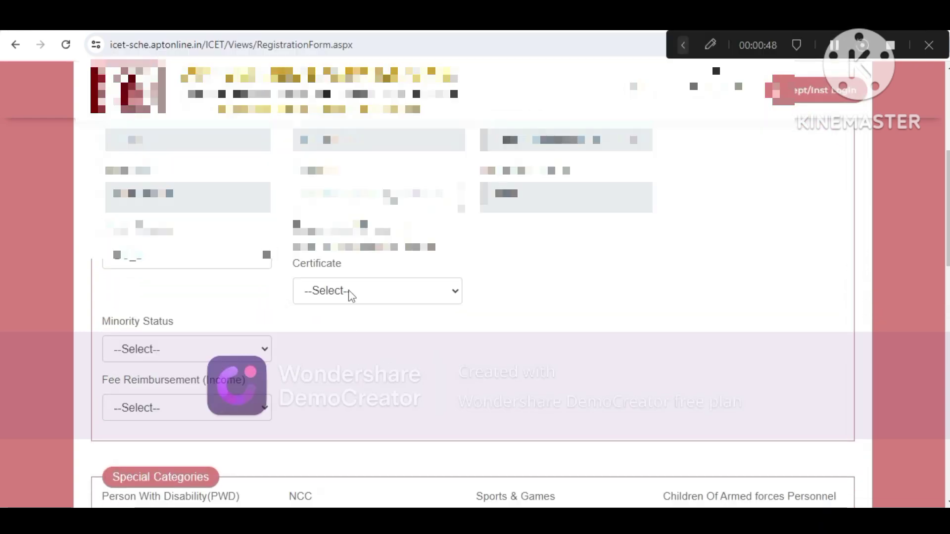
Answer Yes to having a caste certificate from ApSeva(Sachivalayam) and enter its certificate number
left_click(401, 304)
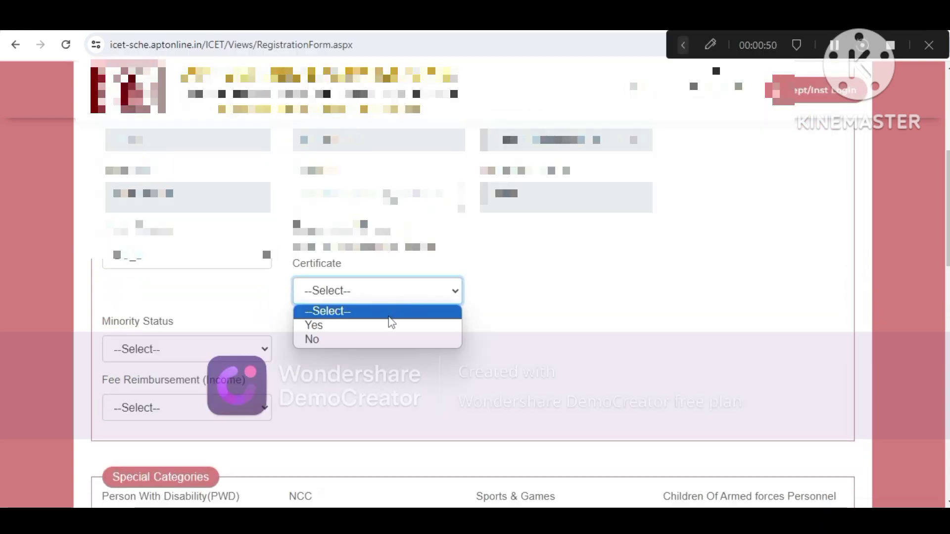
left_click(388, 327)
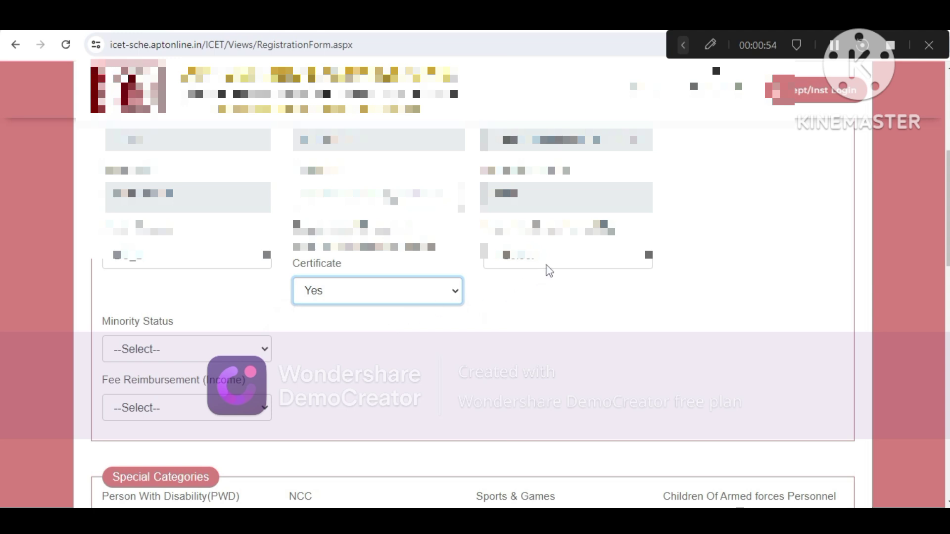
left_click(547, 267)
left_click(553, 305)
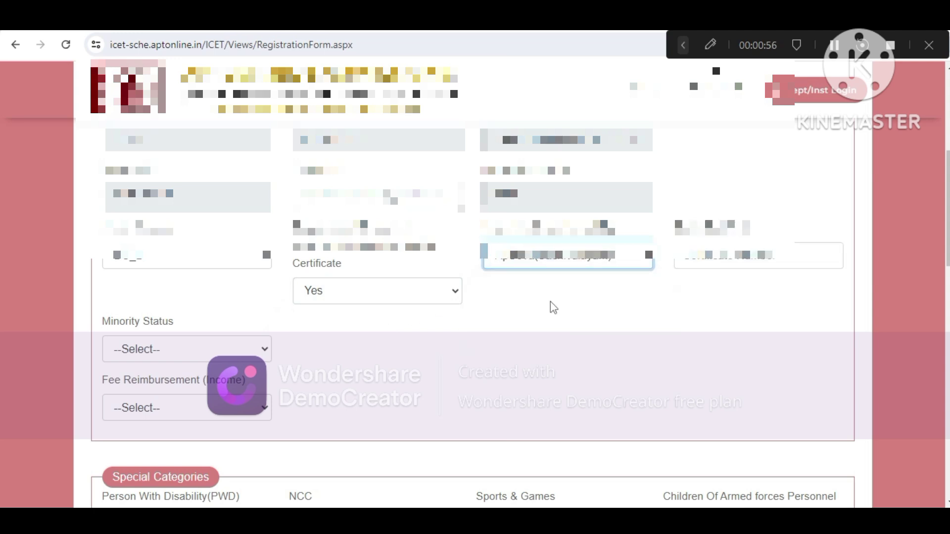
left_click(718, 254)
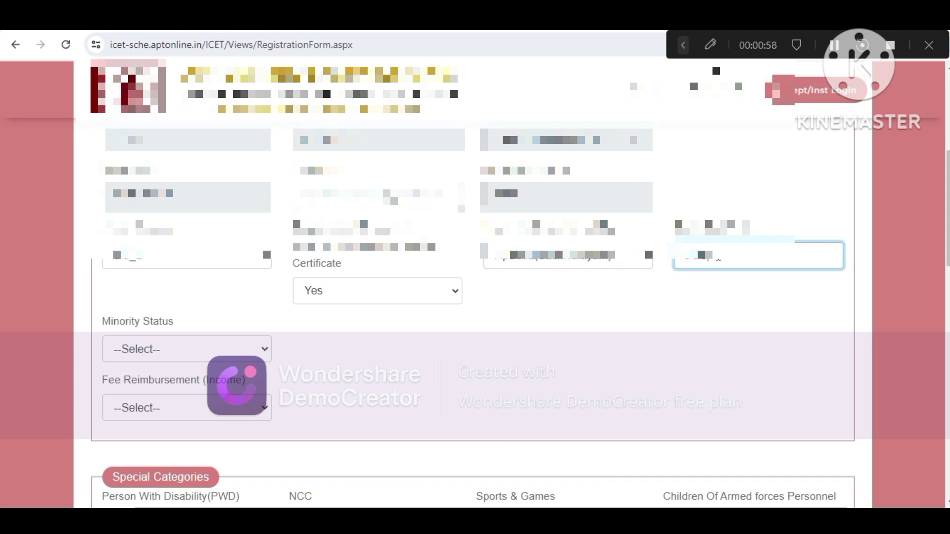
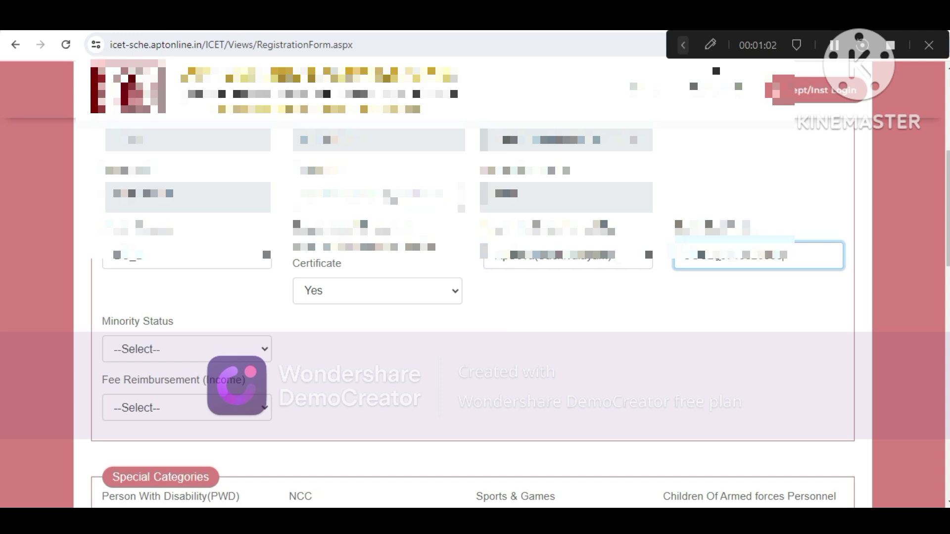
left_click(716, 306)
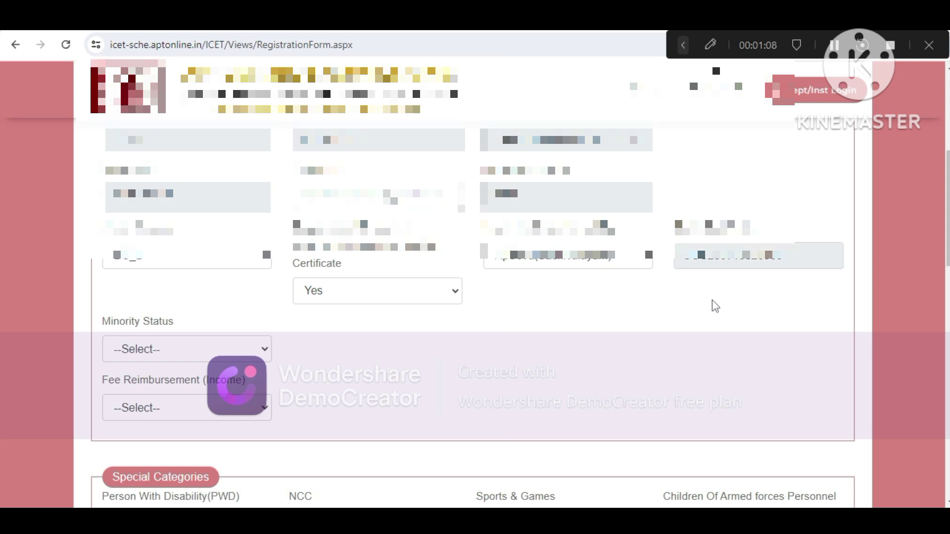
Set Minority Status to NON-MINORITY and Fee Reimbursement to Yes
left_click(198, 352)
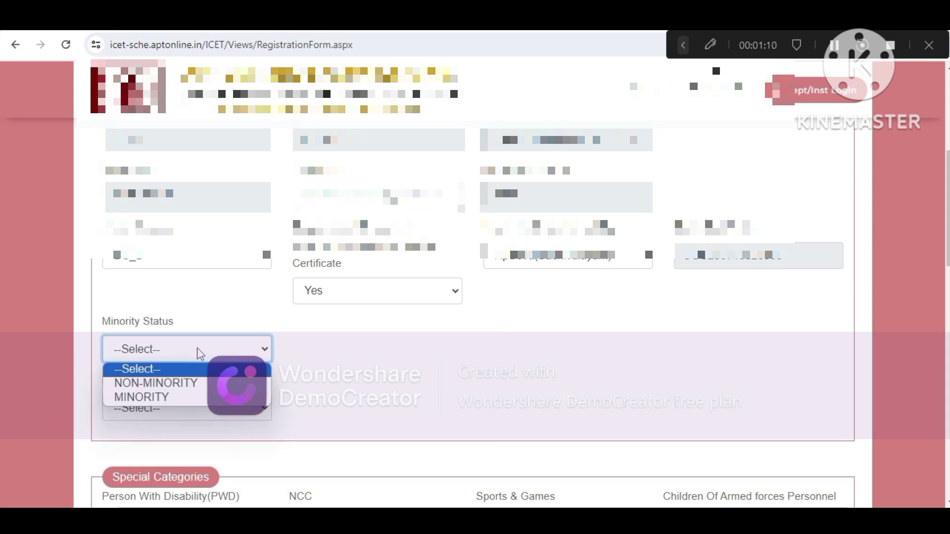
left_click(203, 384)
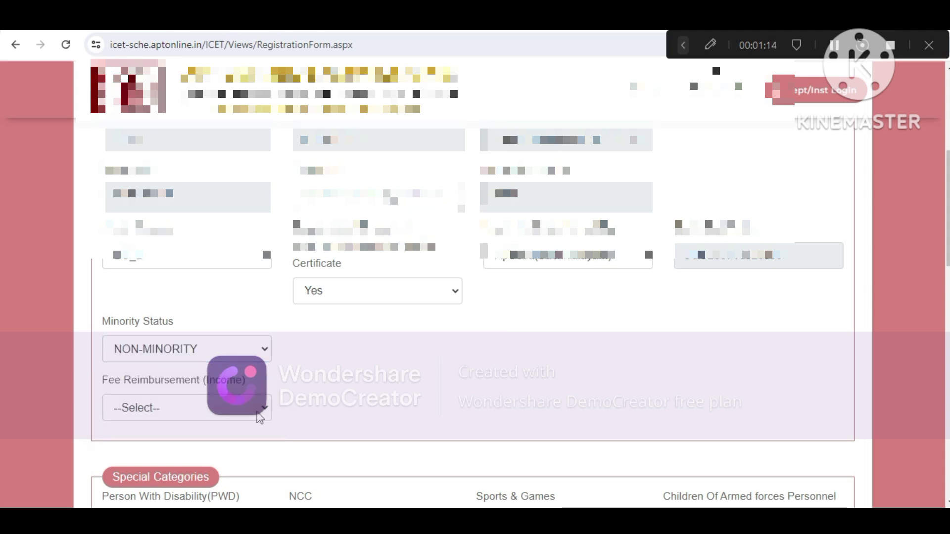
left_click(258, 416)
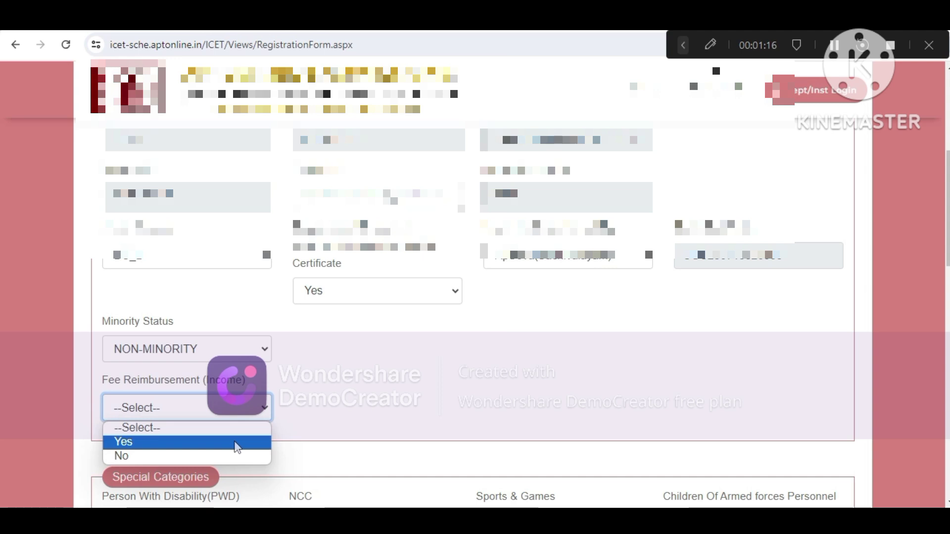
left_click(237, 446)
Answer Yes to having an income certificate from ApSeva(Sachivalayam) and enter its number
left_click(384, 449)
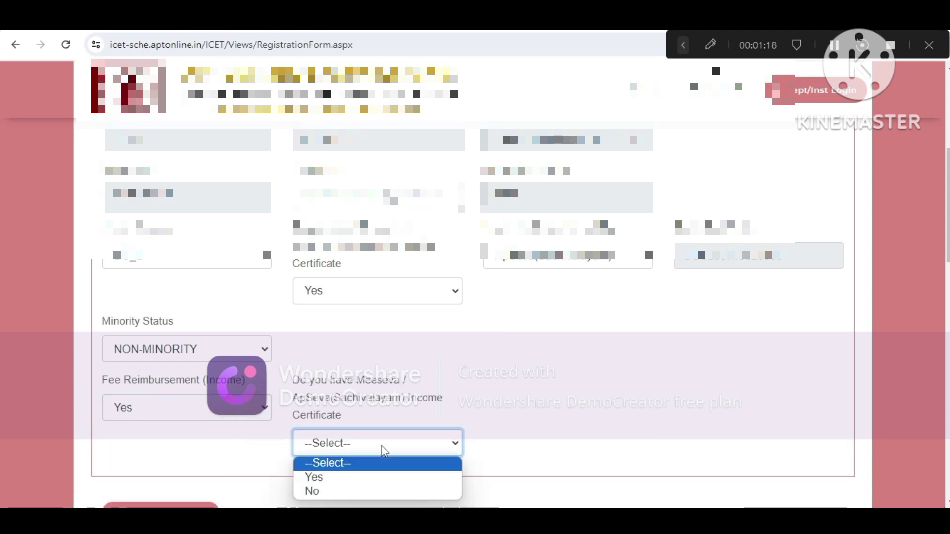
left_click(373, 478)
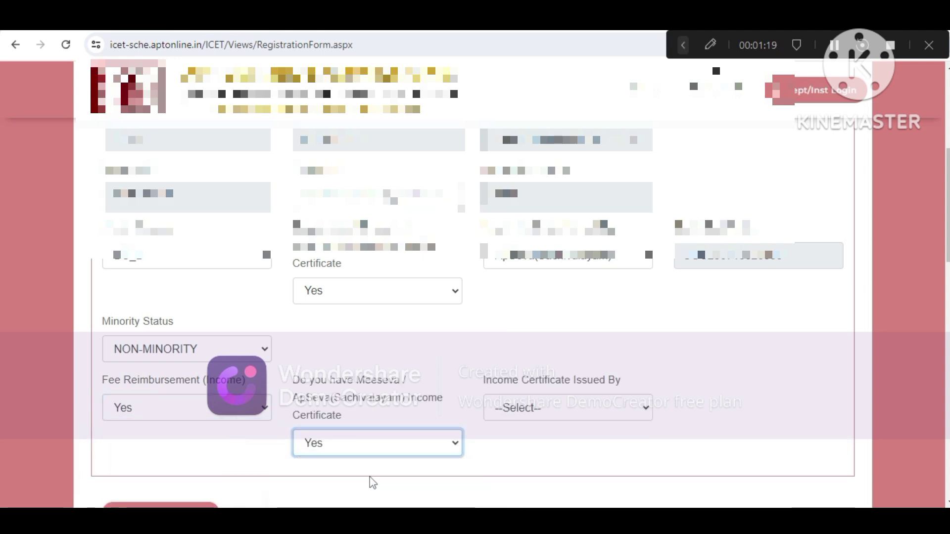
left_click(555, 414)
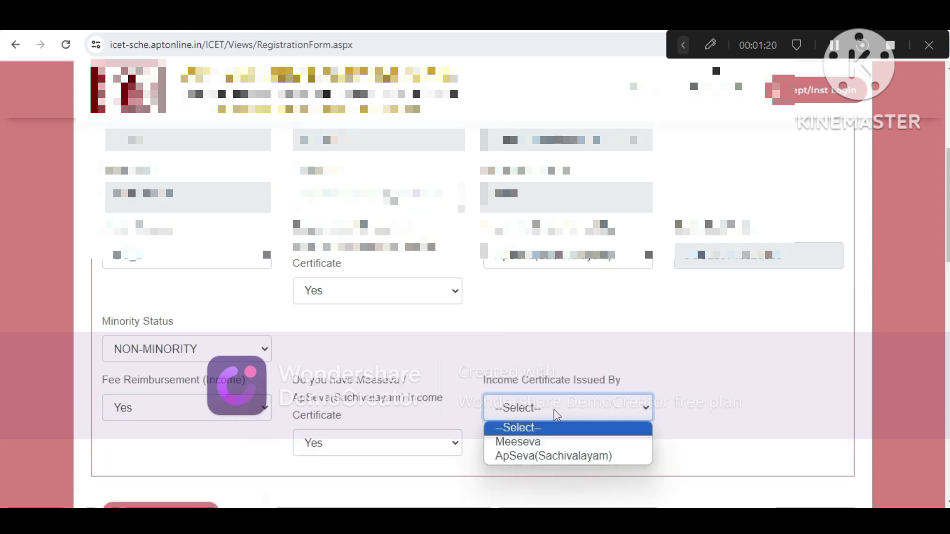
left_click(554, 454)
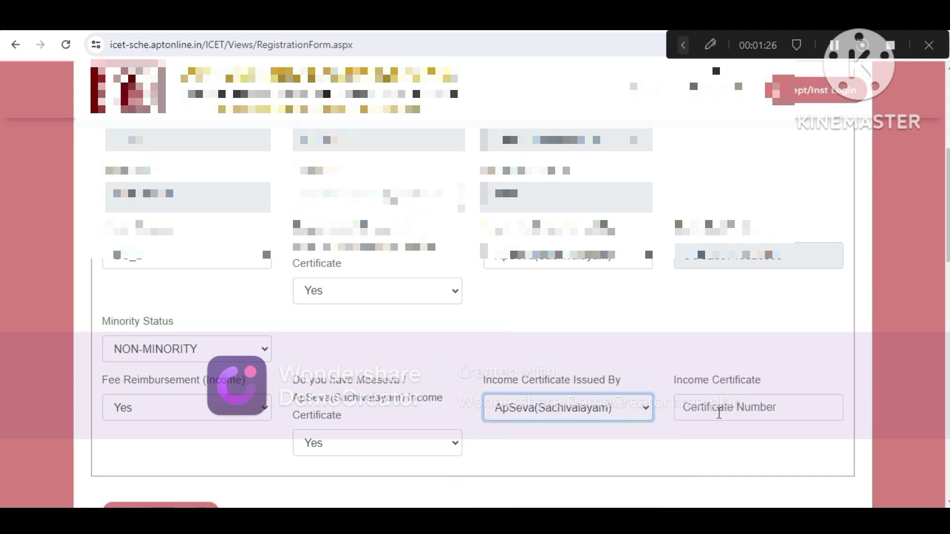
left_click(718, 413)
type("I")
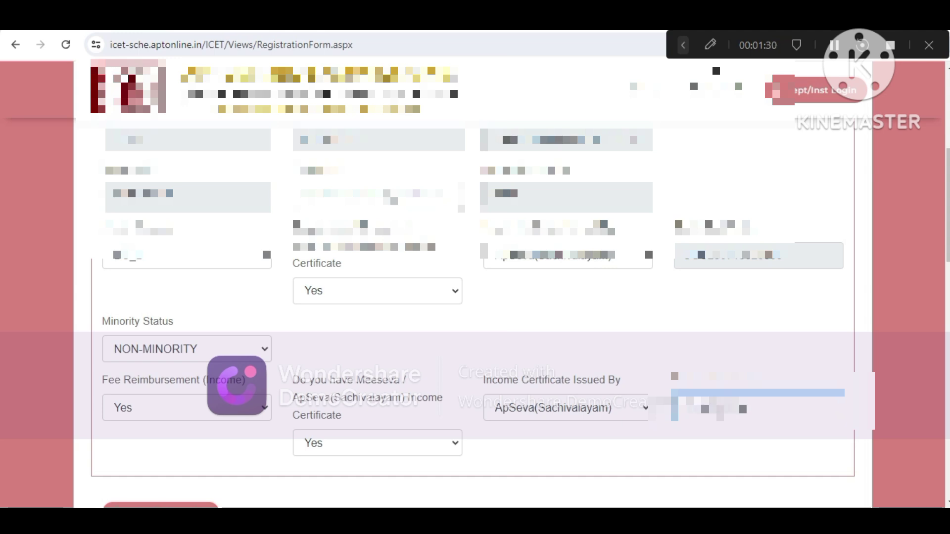
left_click(818, 349)
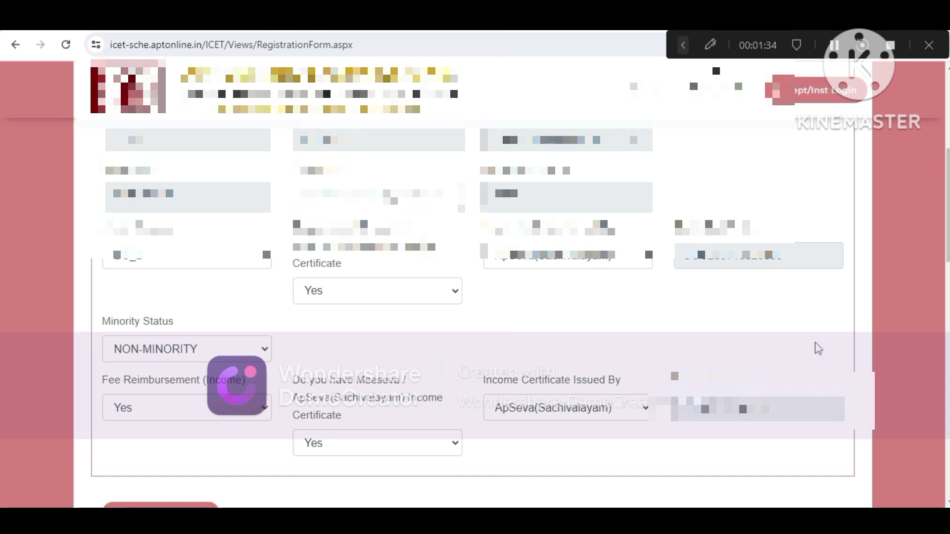
scroll(817, 349, "down", 3)
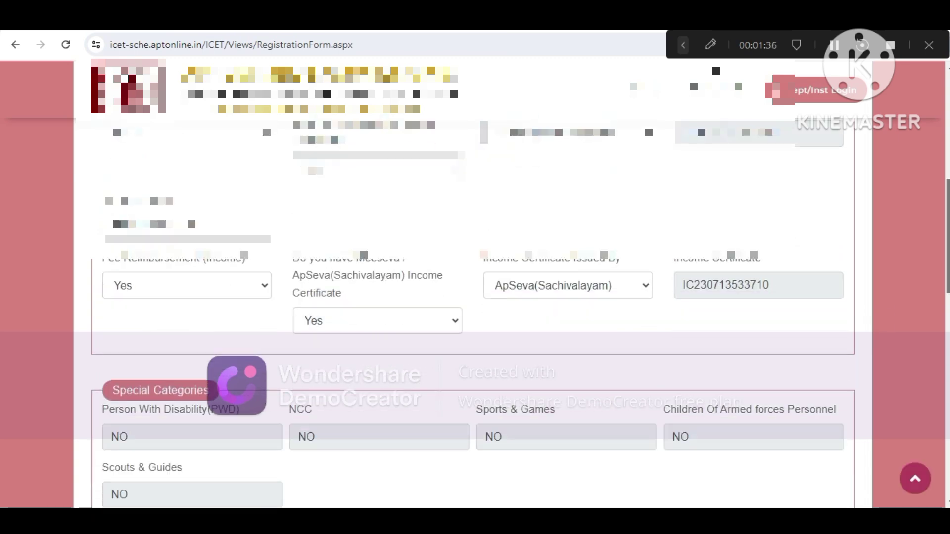
scroll(473, 285, "down", 5)
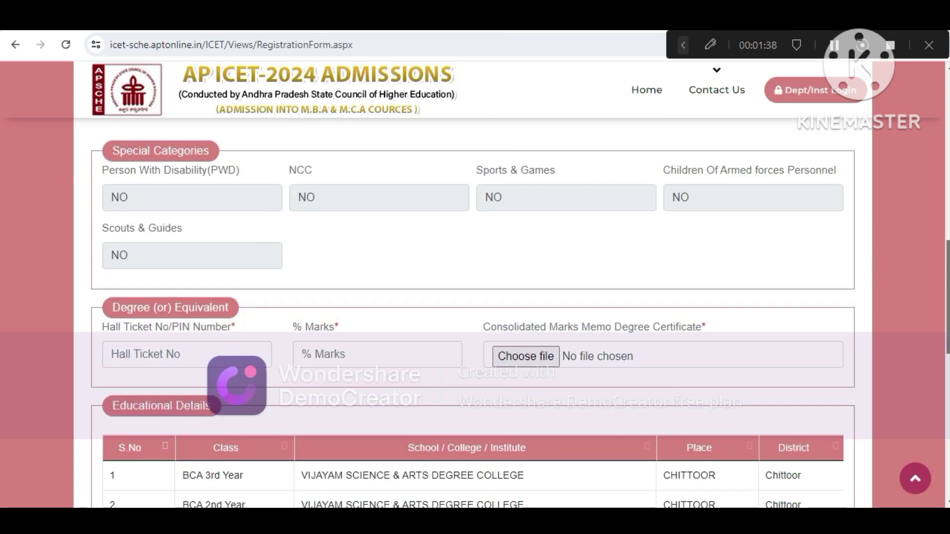
scroll(472, 285, "down", 1)
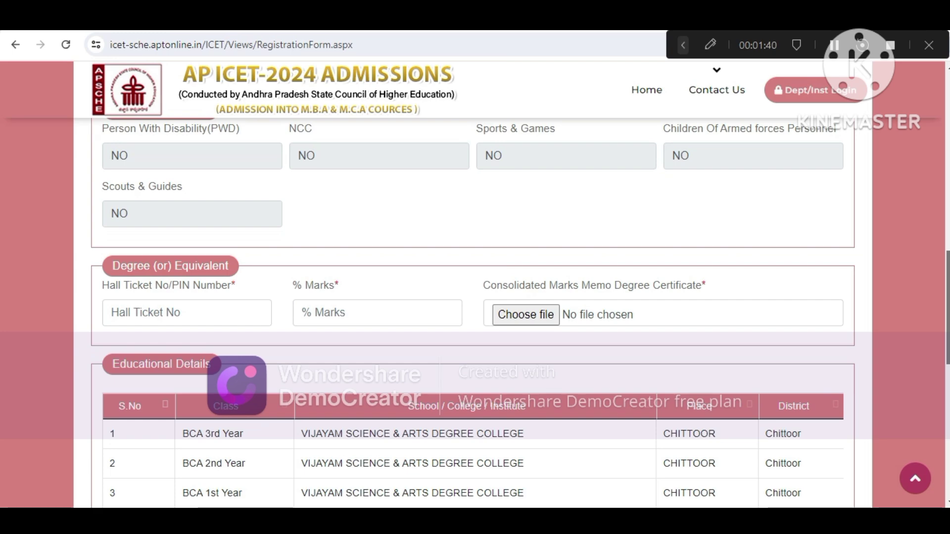
scroll(472, 285, "down", 1)
scroll(692, 262, "down", 1)
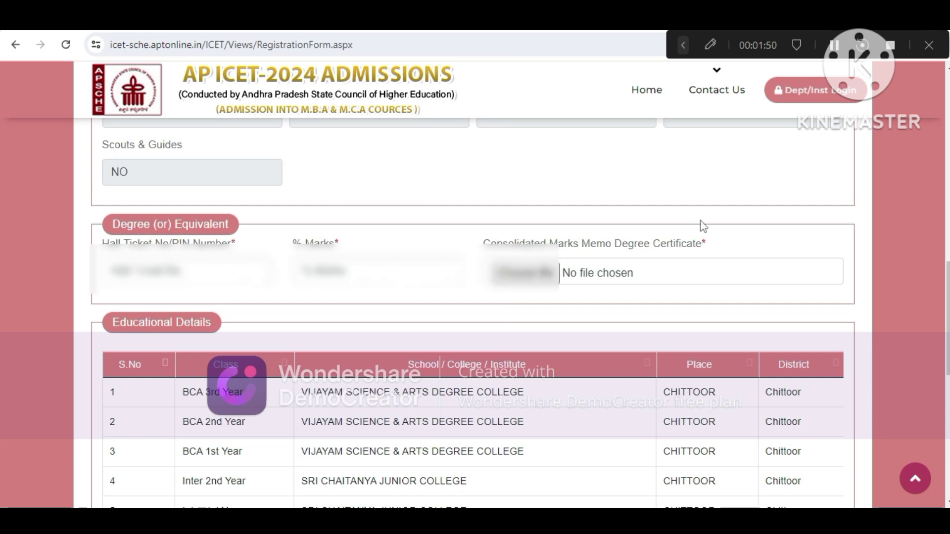
Enter the degree hall ticket number and 76 as the percentage of marks
scroll(291, 281, "down", 1)
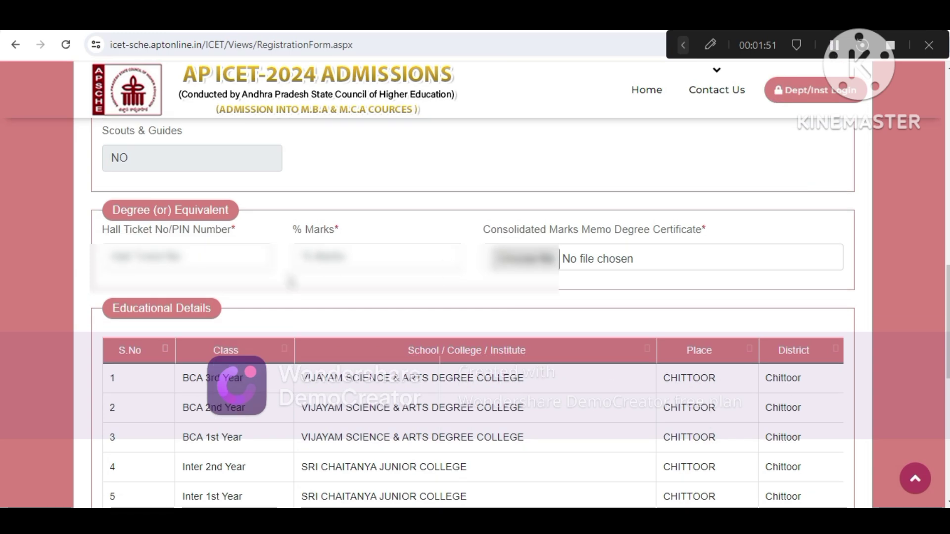
left_click(162, 258)
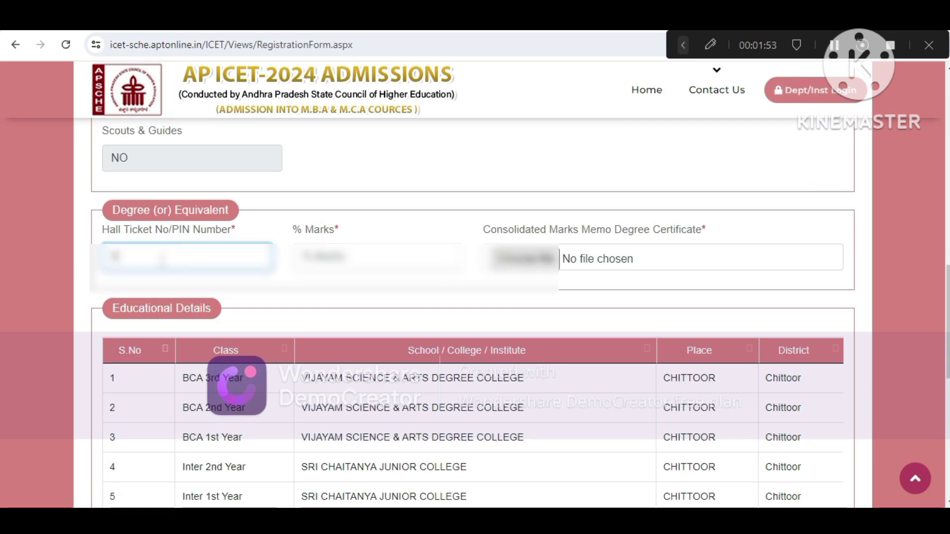
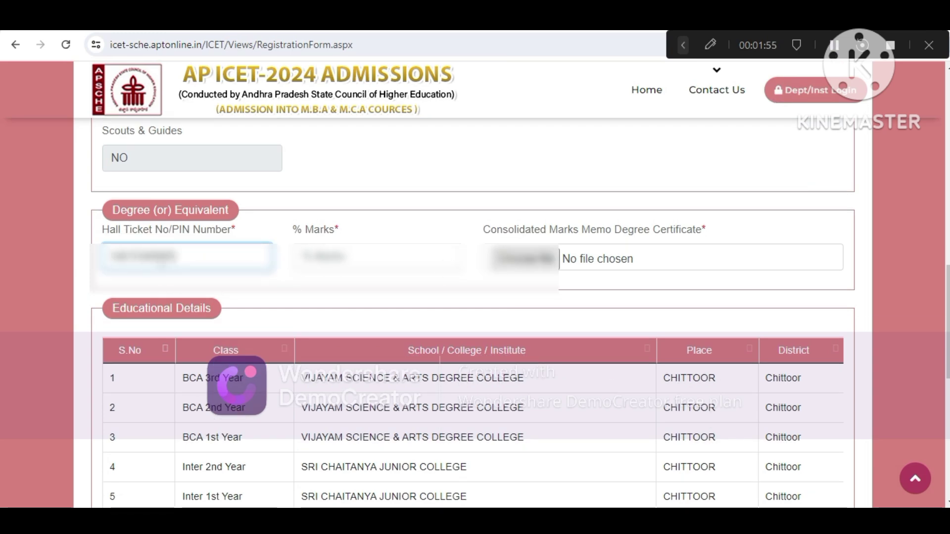
left_click(355, 259)
type("76")
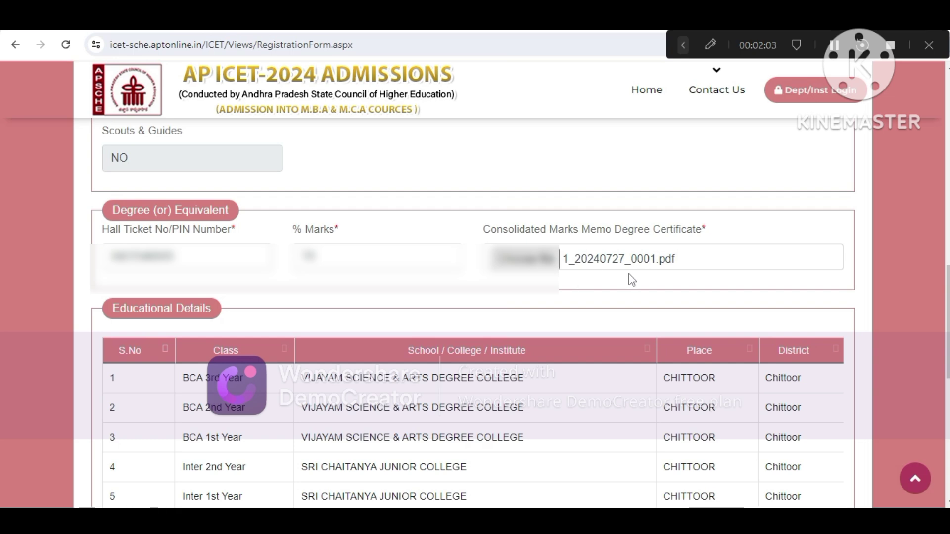
In the Verify section, answer No to making further changes
scroll(936, 294, "down", 2)
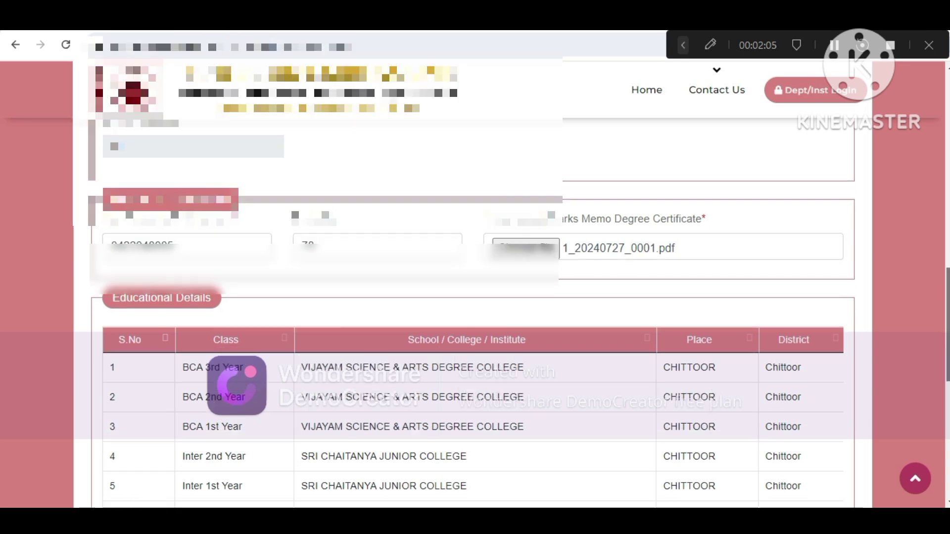
scroll(475, 297, "down", 3)
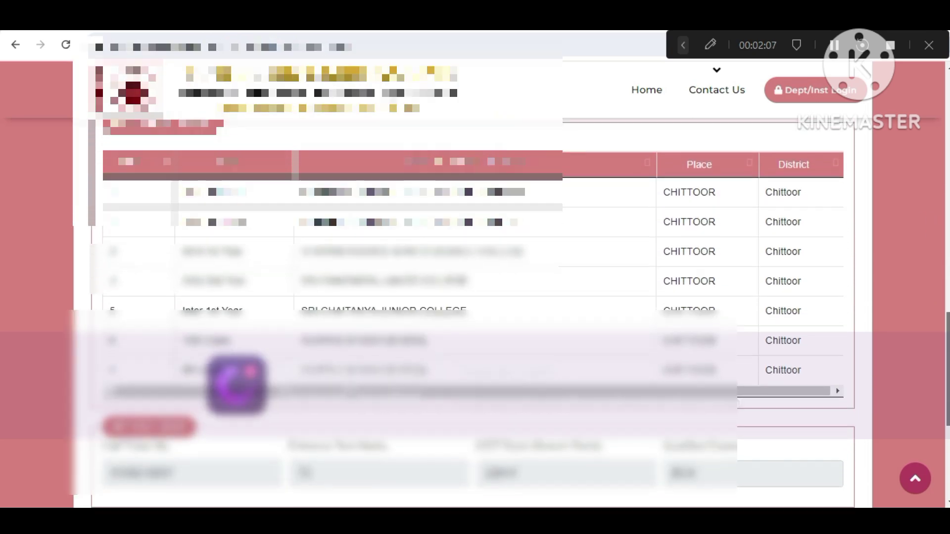
scroll(475, 297, "down", 4)
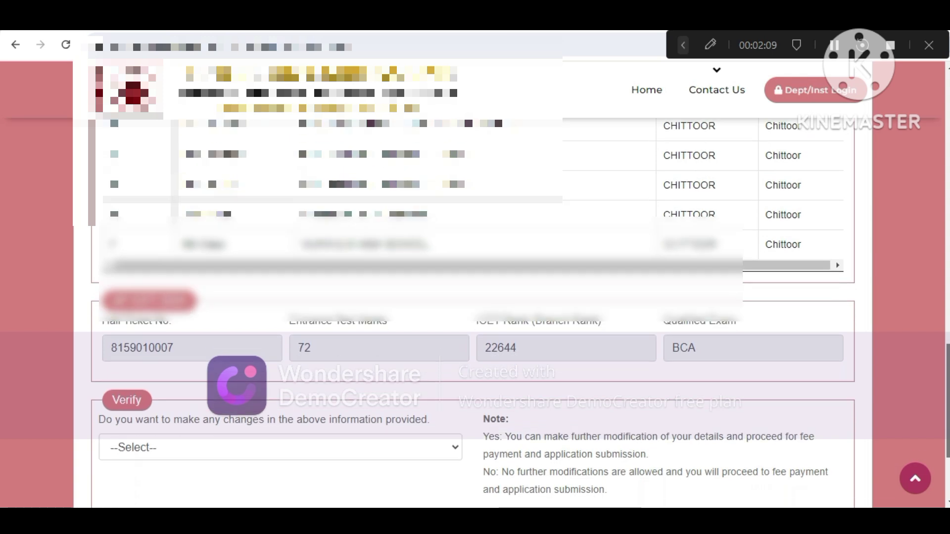
scroll(475, 297, "down", 2)
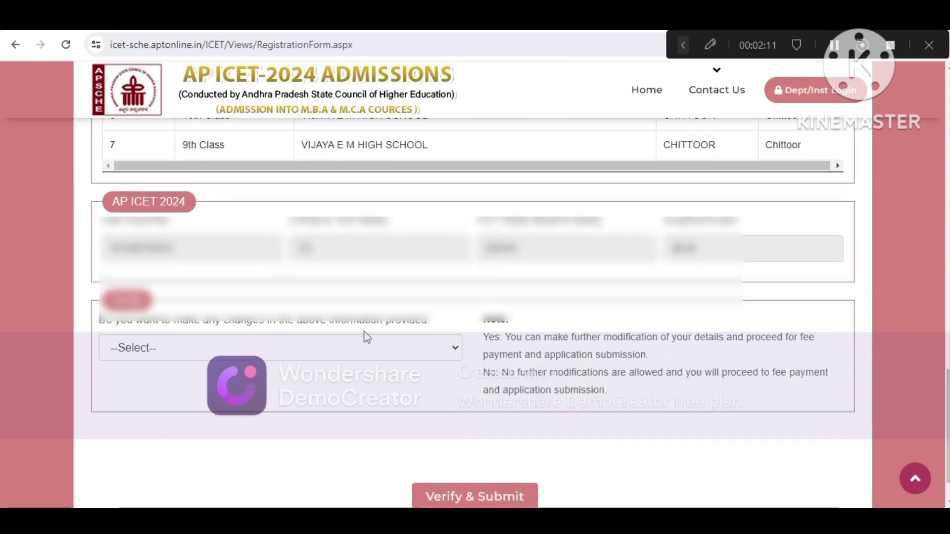
left_click(267, 345)
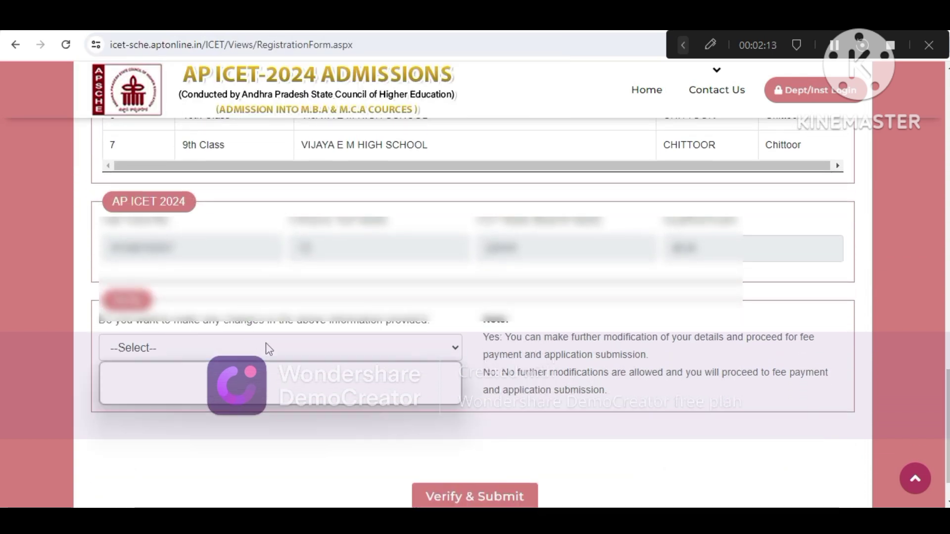
left_click(189, 399)
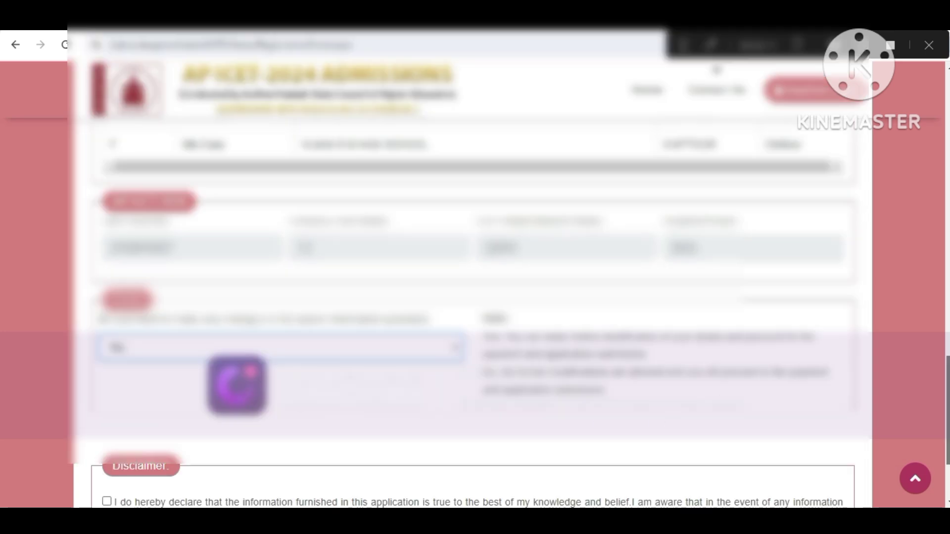
scroll(469, 307, "up", 15)
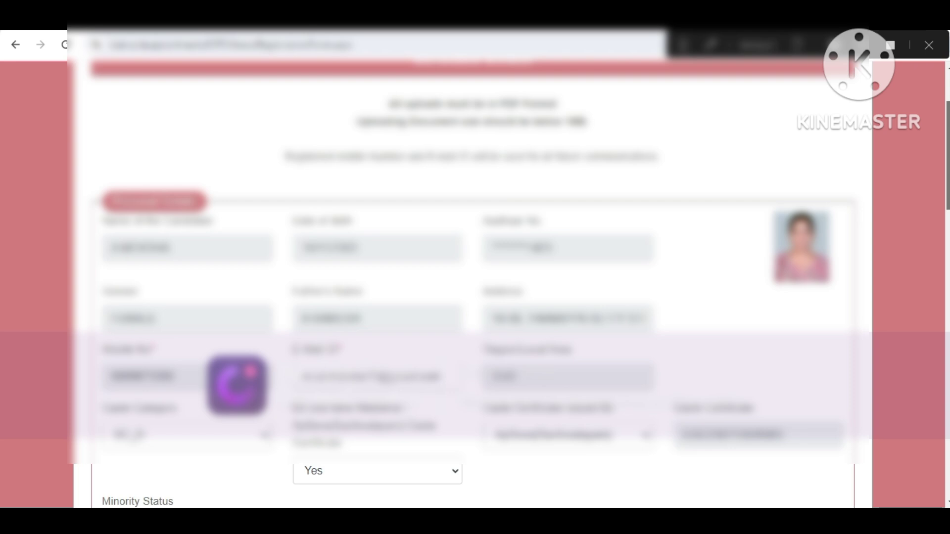
scroll(469, 307, "down", 3)
scroll(469, 307, "down", 1)
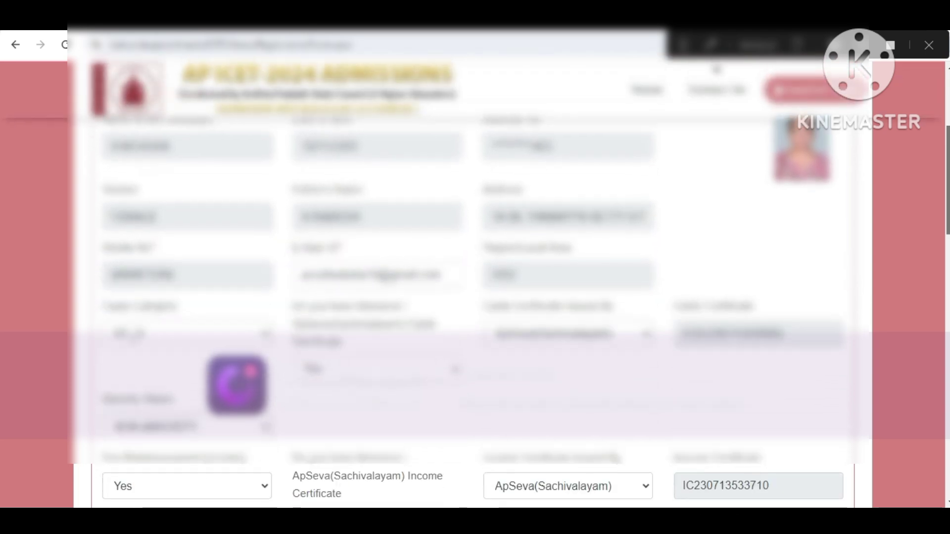
scroll(469, 307, "down", 1)
scroll(469, 307, "up", 1)
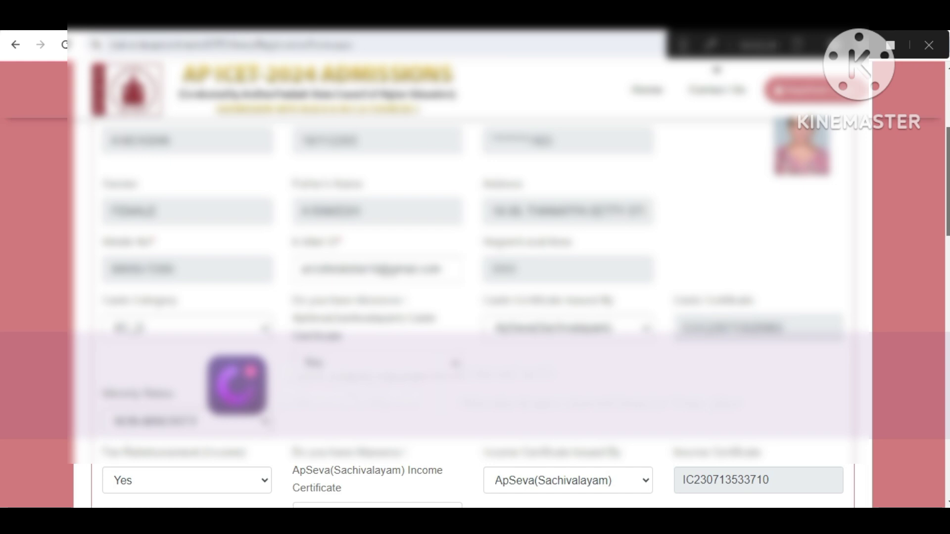
scroll(469, 307, "down", 1)
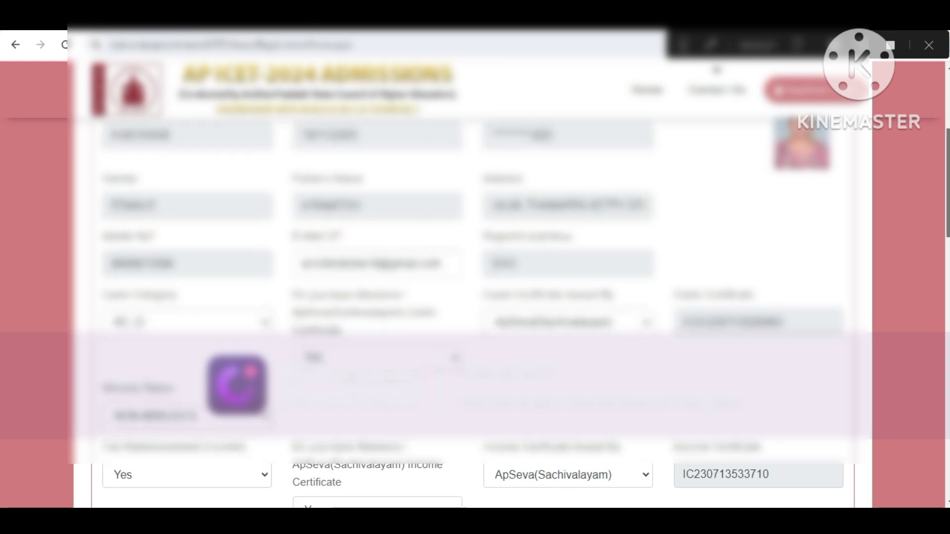
scroll(469, 306, "down", 2)
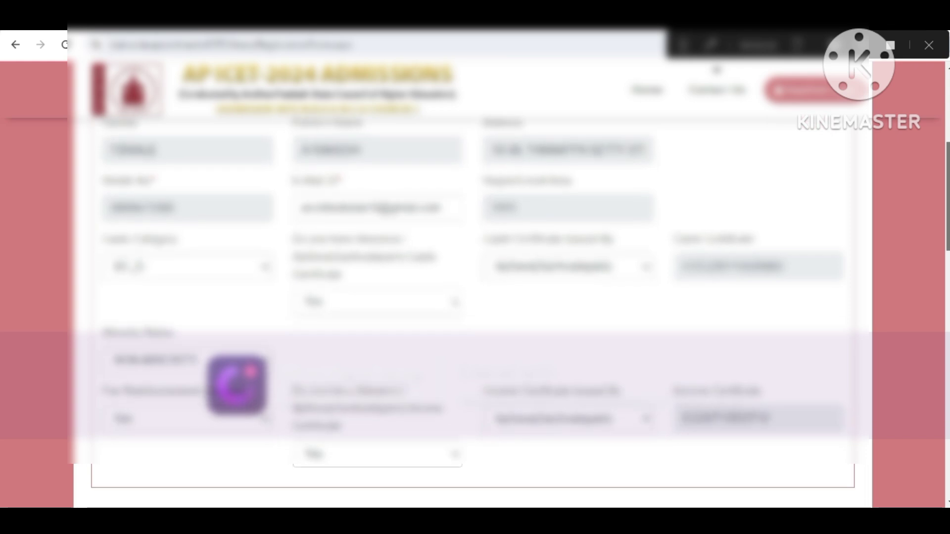
scroll(472, 311, "down", 2)
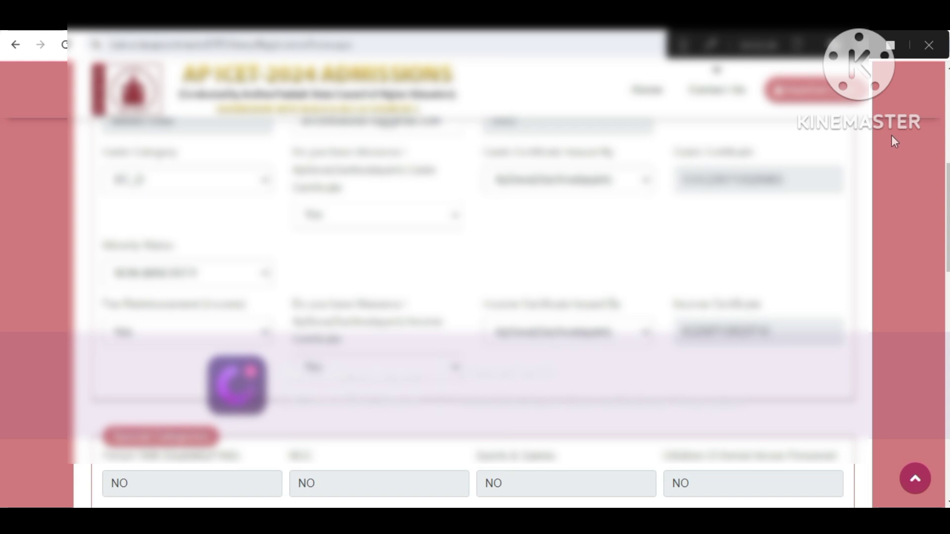
left_click_drag(948, 207, 948, 429)
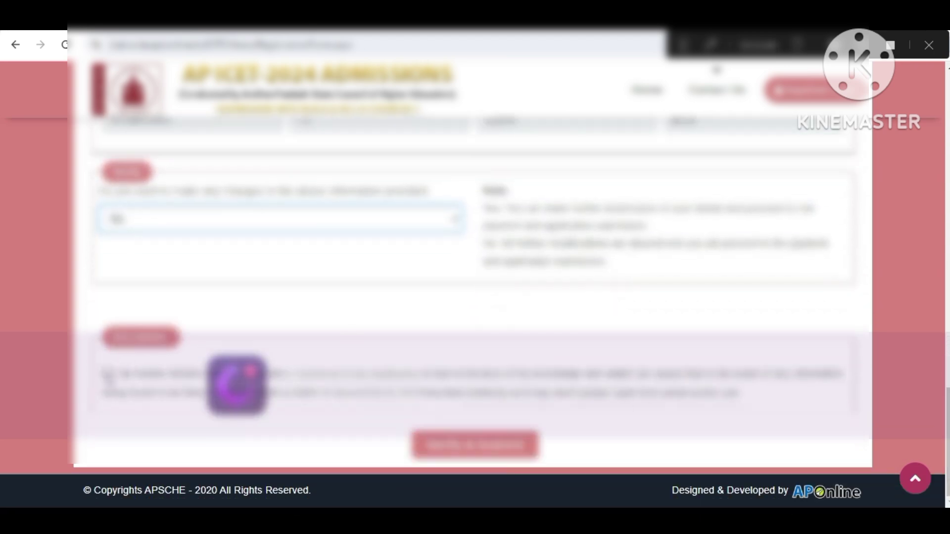
Accept the declaration, then Verify & Submit the form and confirm with OK
left_click(107, 373)
left_click(487, 451)
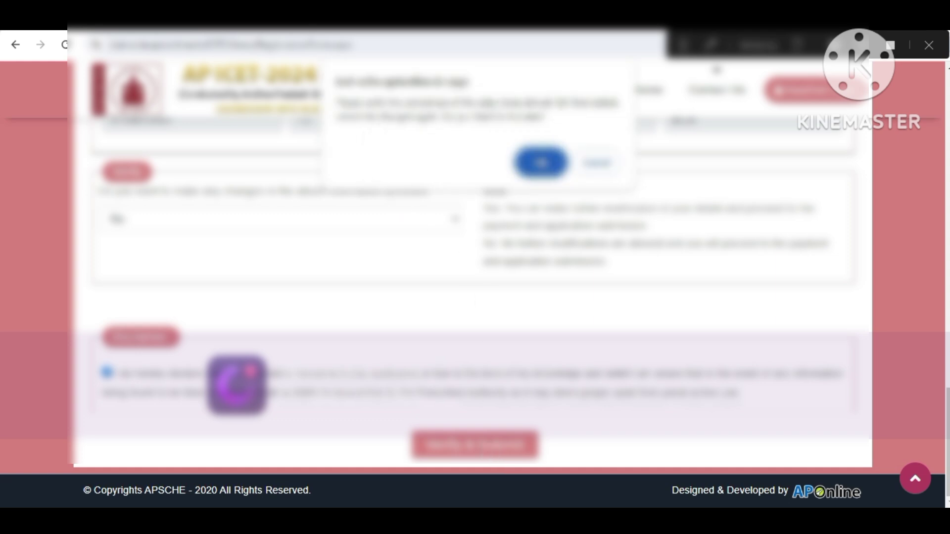
left_click(540, 163)
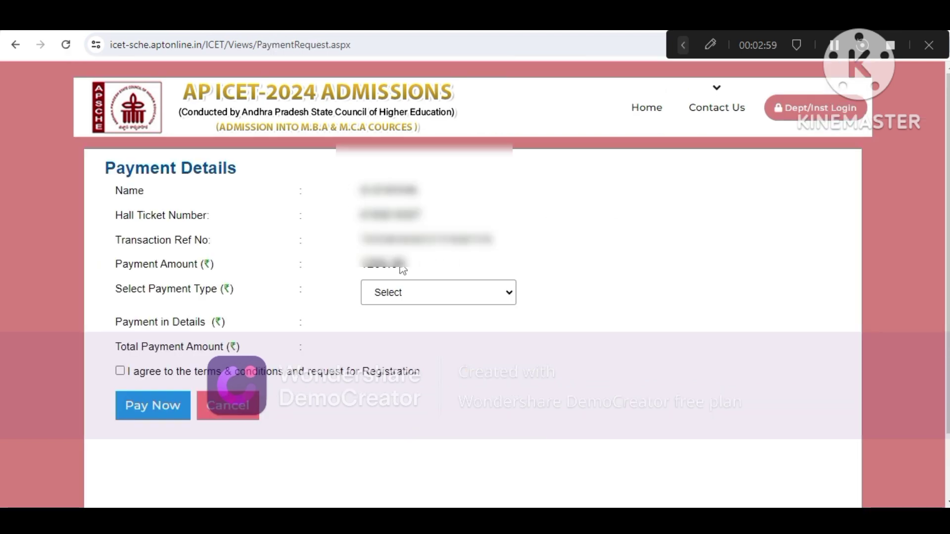
Choose Debit Card as the payment type and proceed to pay the 1217.70 fee
left_click(438, 302)
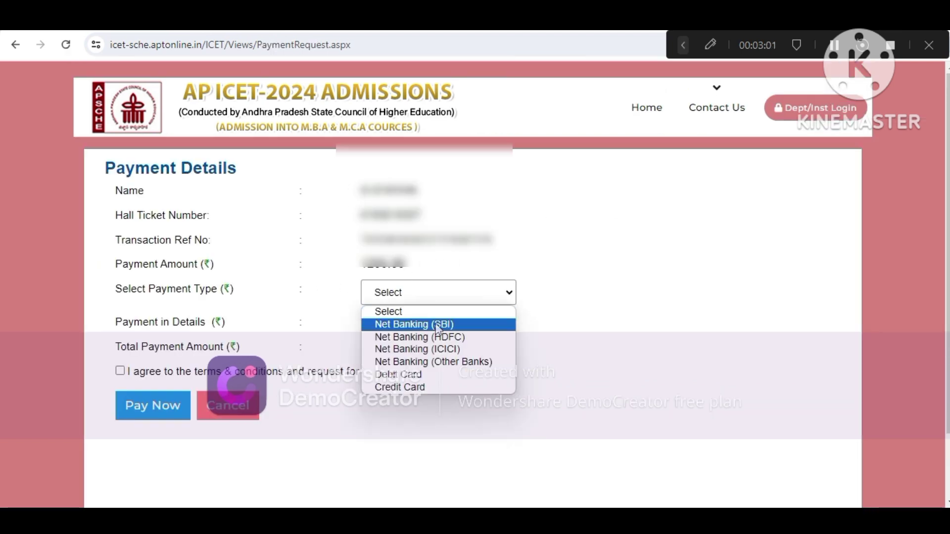
left_click(440, 380)
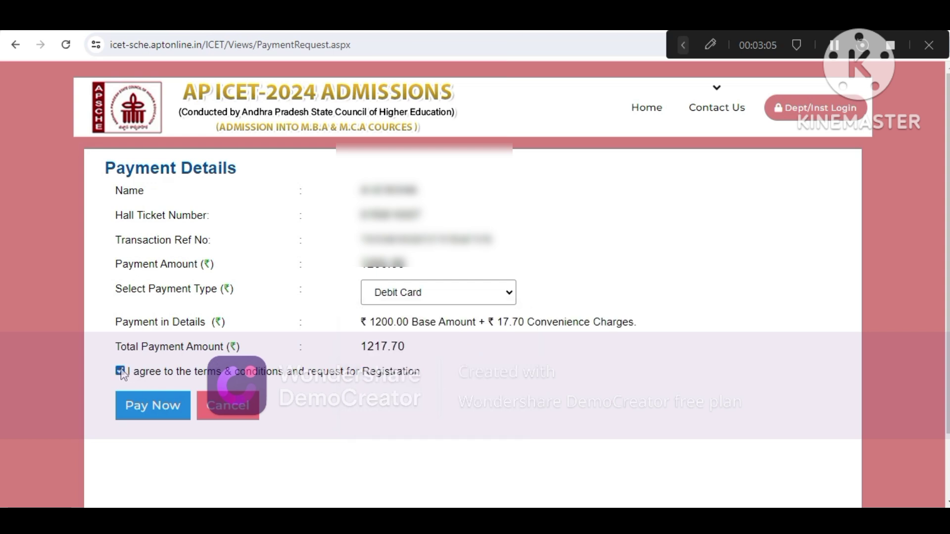
left_click(159, 415)
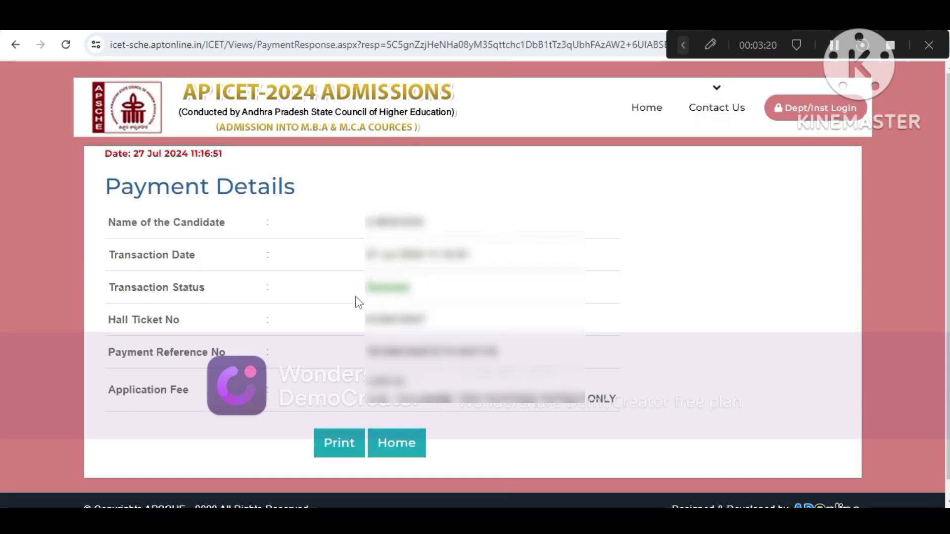
Print the fee payment receipt
left_click(339, 445)
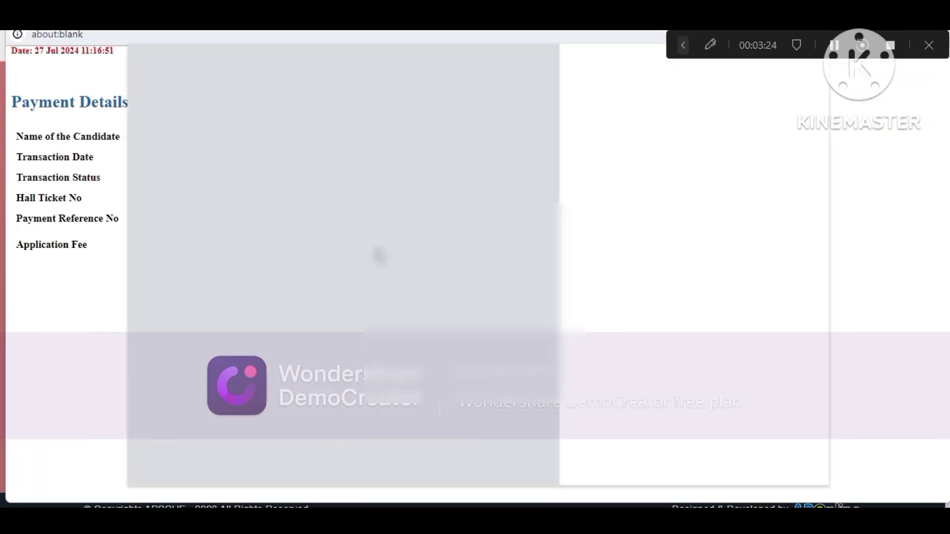